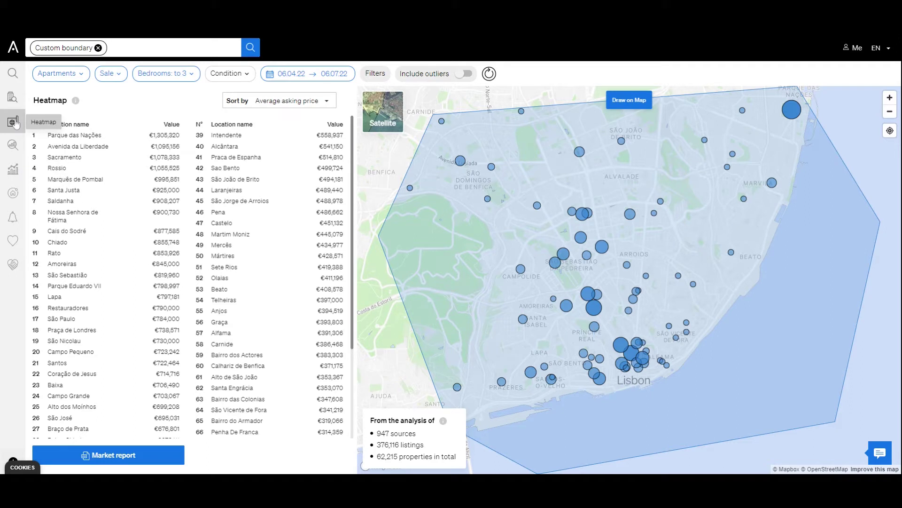
# - Search 'lisbon', set the area to Lisbon - Concelho, and check a district's value on the heatmap
pyautogui.click(143, 50)
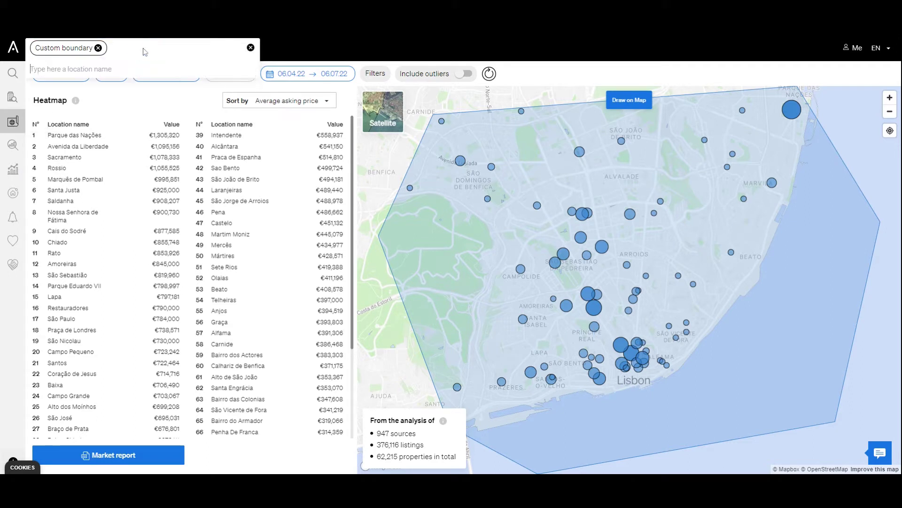
pyautogui.write('lisbon')
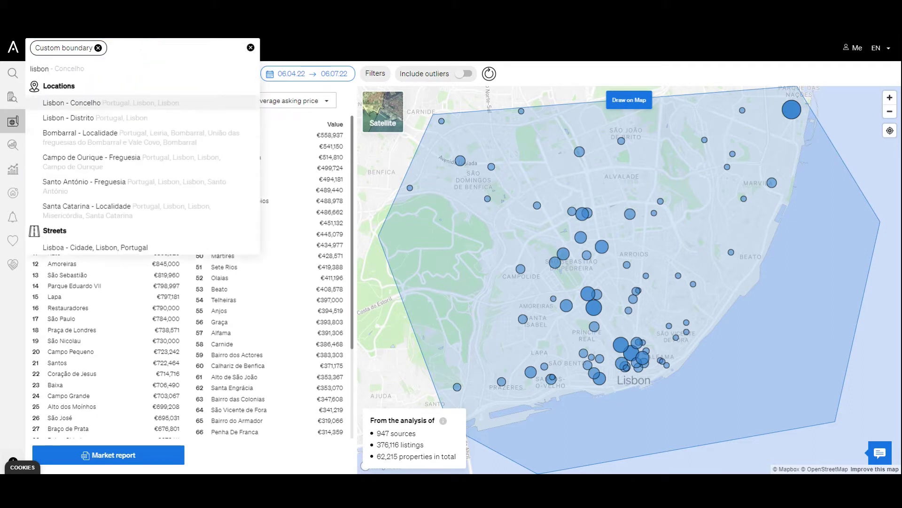
pyautogui.click(118, 103)
pyautogui.click(537, 319)
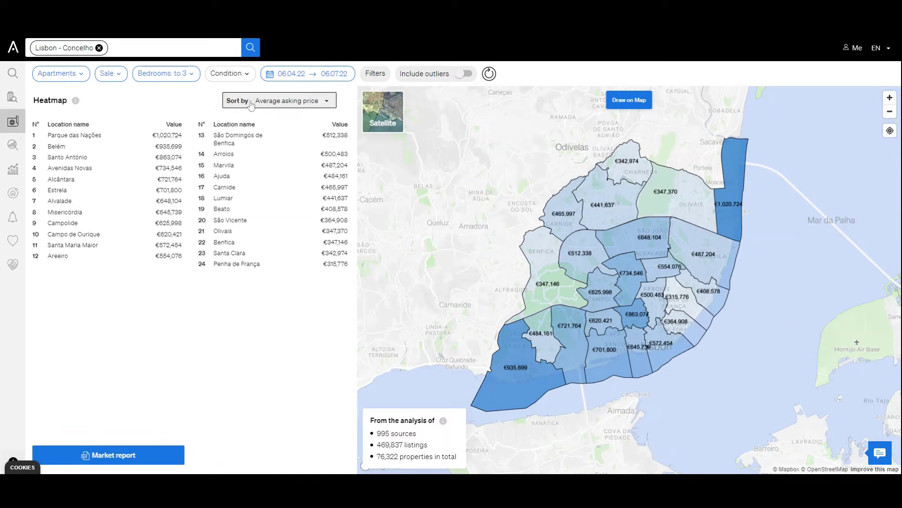
# - Review the Apartments, Sale, Bedrooms and Condition filters, leaving them unchanged
pyautogui.click(57, 74)
pyautogui.click(109, 74)
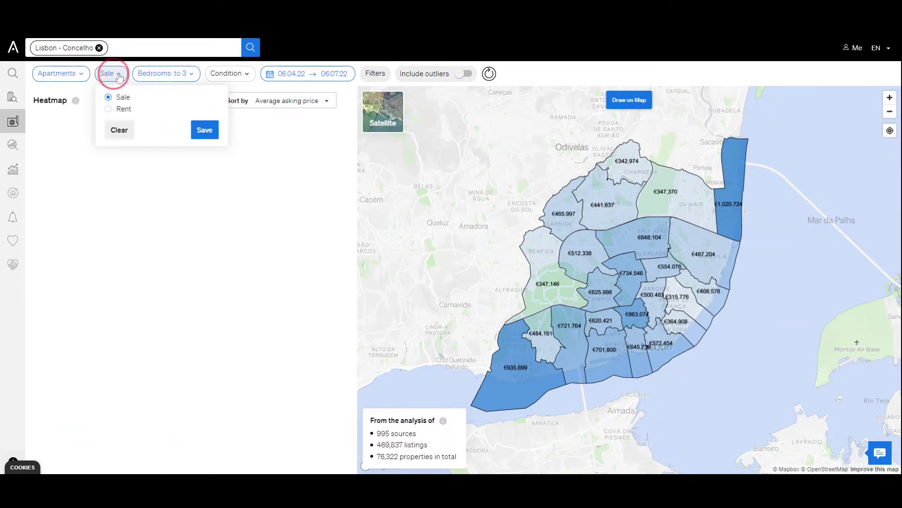
pyautogui.click(156, 75)
pyautogui.click(225, 75)
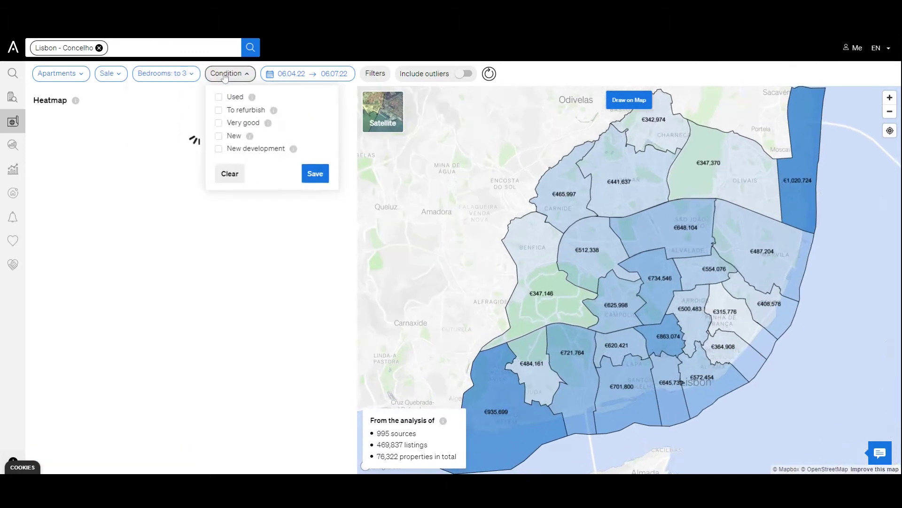
pyautogui.click(173, 97)
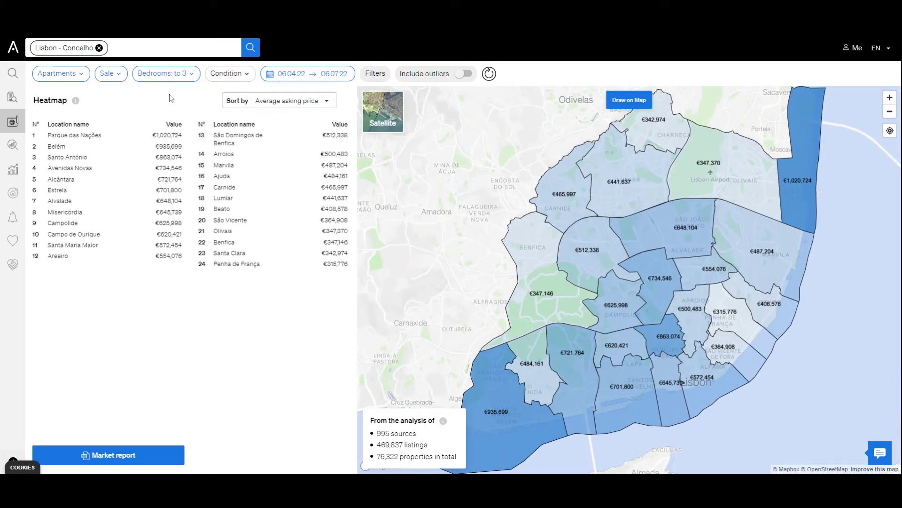
# - Sort the district ranking by average asking price per sq.m., with Santo António first at €7,925
pyautogui.click(249, 101)
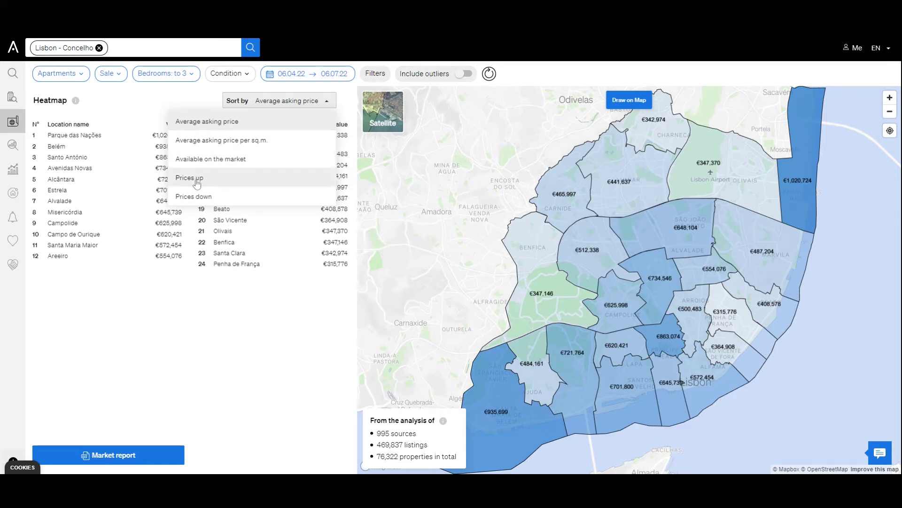
pyautogui.click(224, 147)
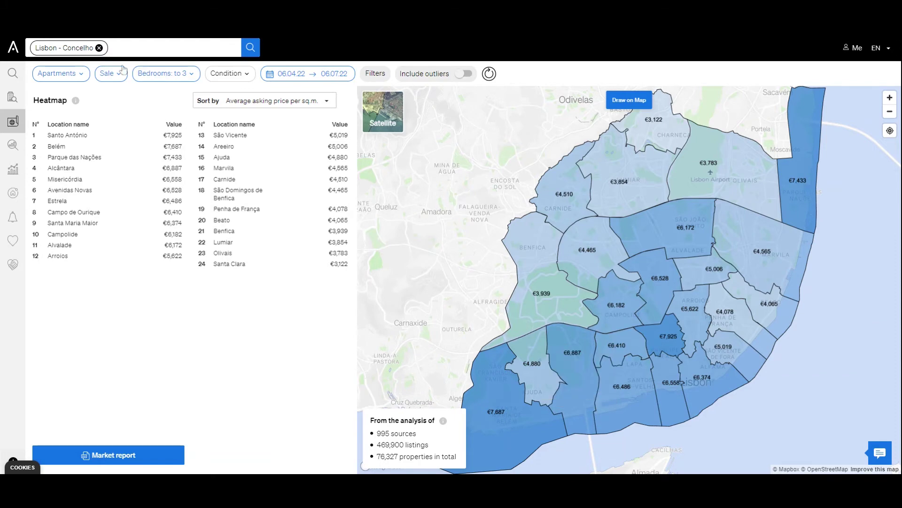
# - Switch the listings filter from Sale to Rent
pyautogui.click(110, 73)
pyautogui.click(117, 110)
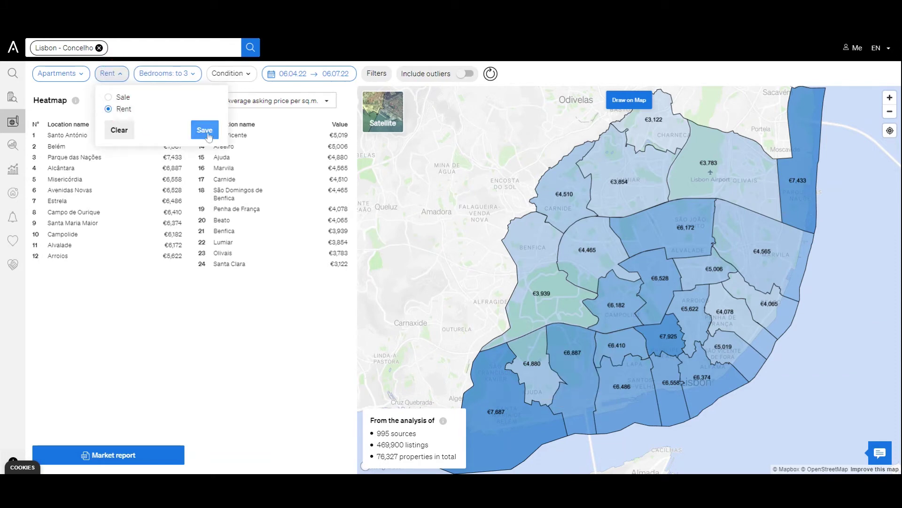
pyautogui.click(209, 133)
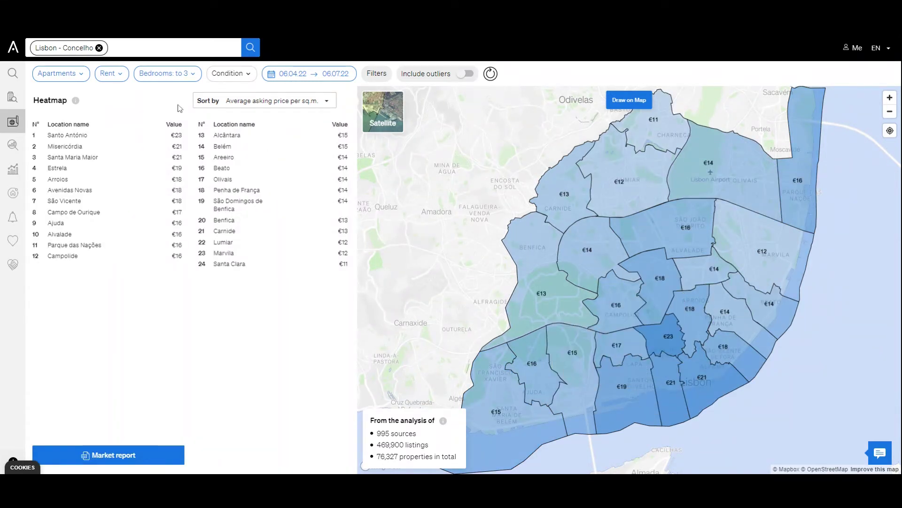
# - Rank districts by number available on the market and view the price distribution analysis
pyautogui.click(234, 103)
pyautogui.click(230, 160)
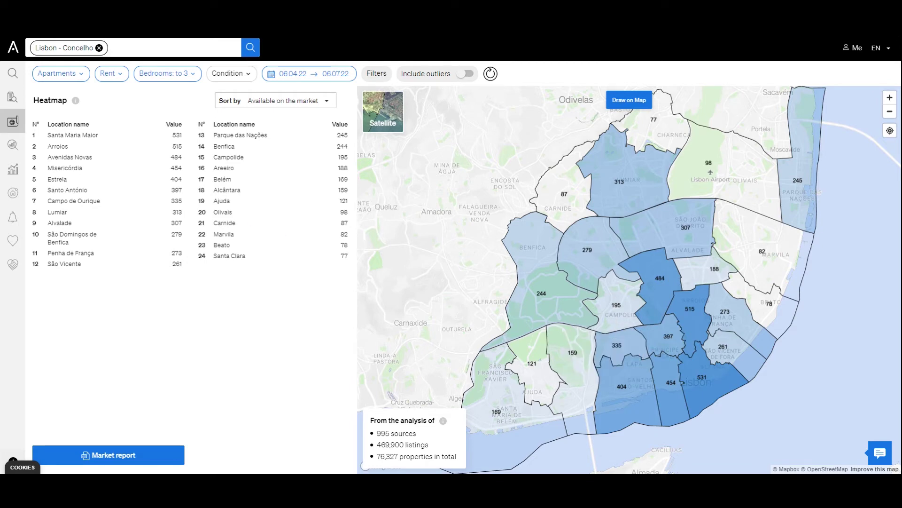
pyautogui.click(14, 146)
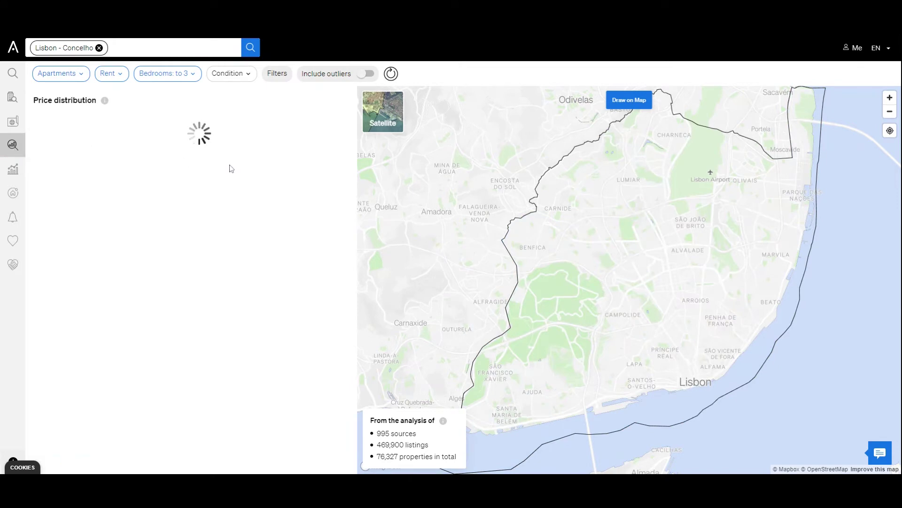
# - Switch the listings filter back from Rent to Sale
pyautogui.click(123, 76)
pyautogui.click(117, 99)
pyautogui.click(203, 129)
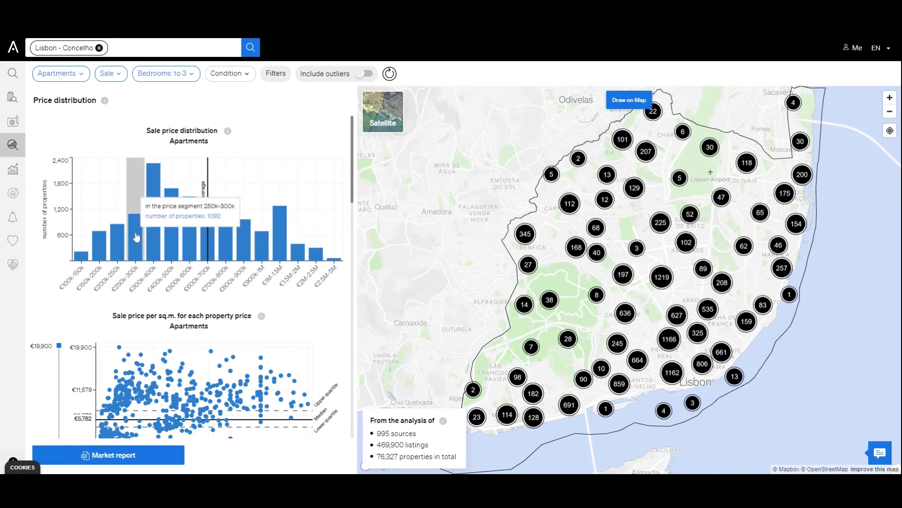
# - Review the sale price distribution charts, then bring up the time series analysis
pyautogui.scroll(-2, 117, 237)
pyautogui.scroll(-1, 116, 236)
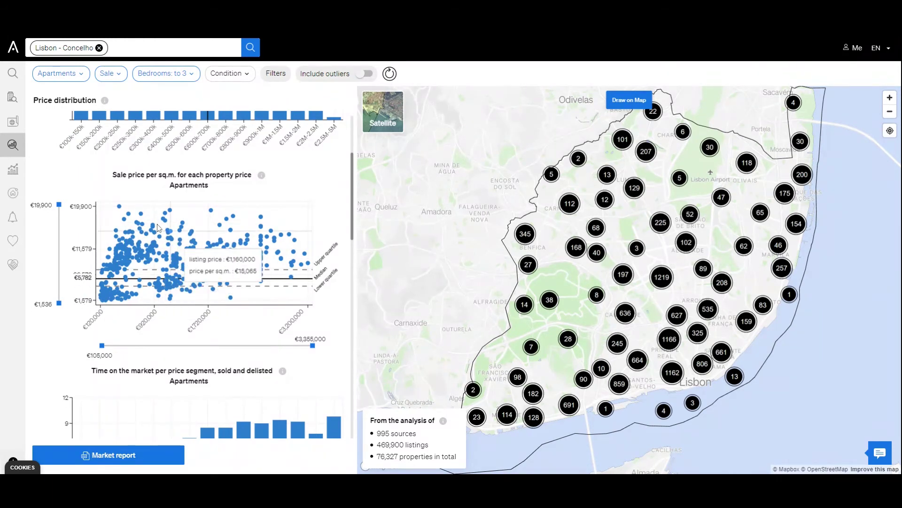
pyautogui.scroll(-4, 90, 247)
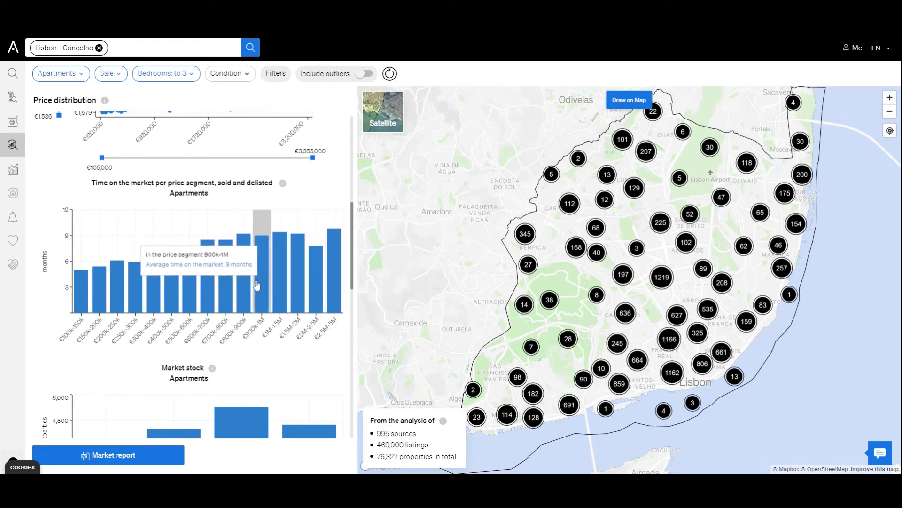
pyautogui.scroll(-3, 256, 286)
pyautogui.scroll(-2, 257, 286)
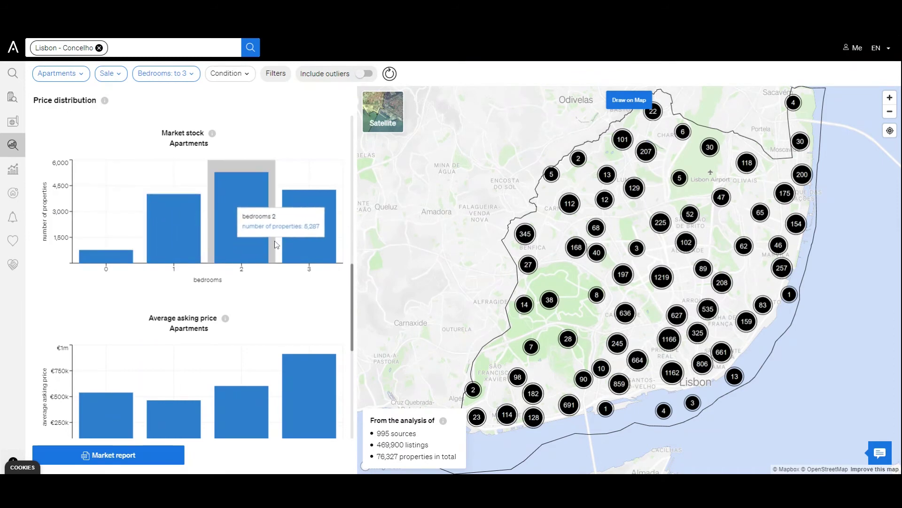
pyautogui.scroll(-4, 276, 249)
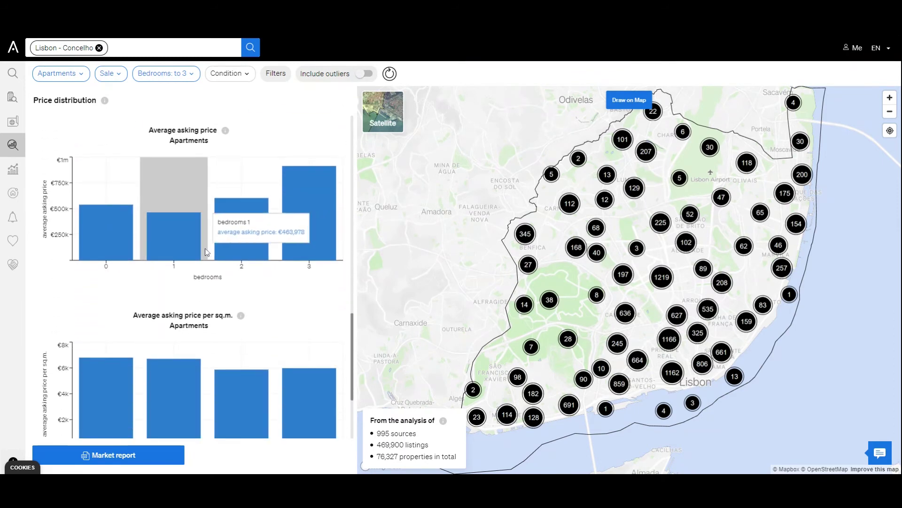
pyautogui.scroll(-3, 190, 254)
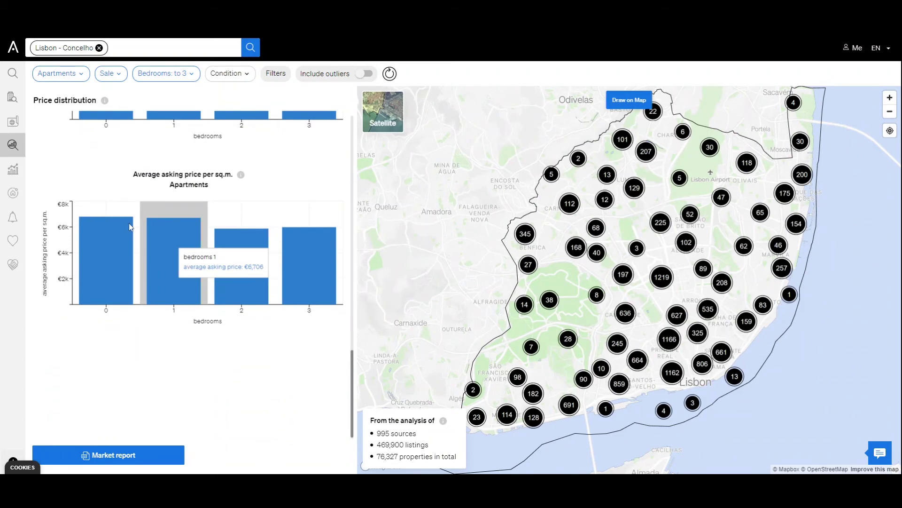
pyautogui.click(4, 173)
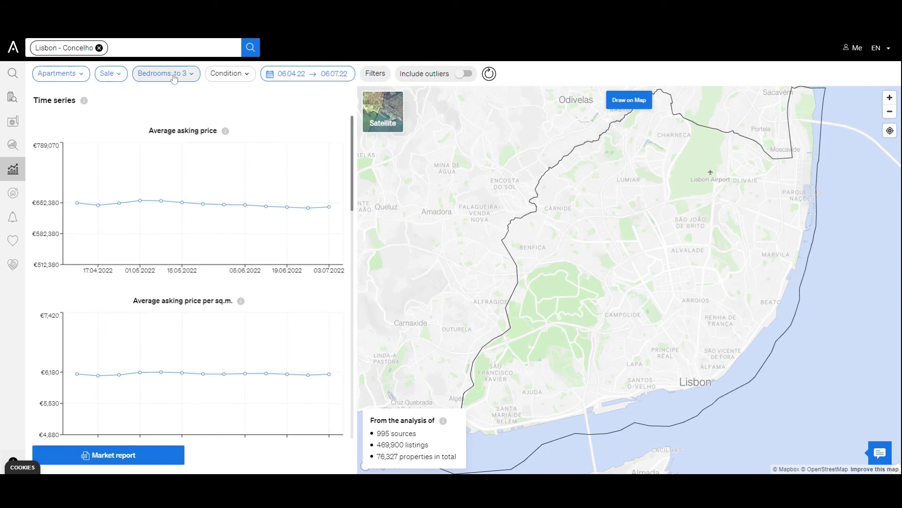
# - Limit the time series date range to the last 90 days (07.04.22–06.07.22)
pyautogui.click(283, 76)
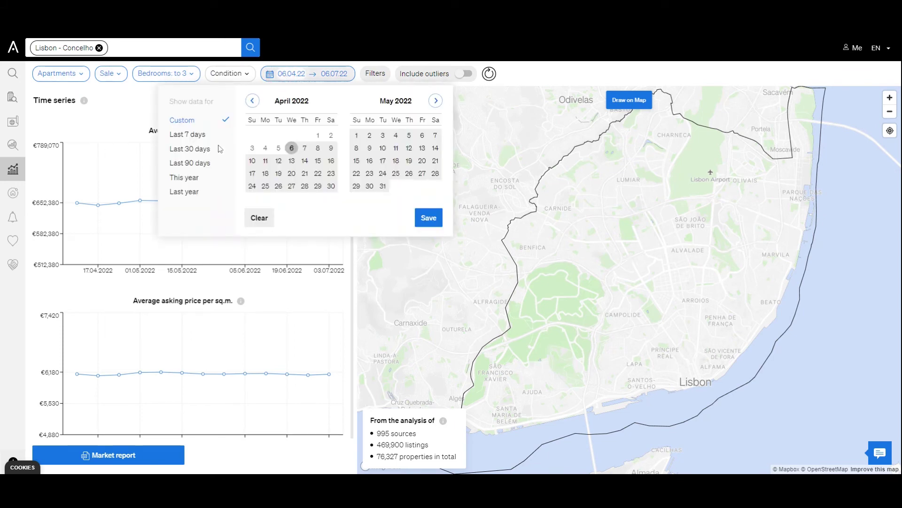
pyautogui.click(200, 167)
pyautogui.click(428, 218)
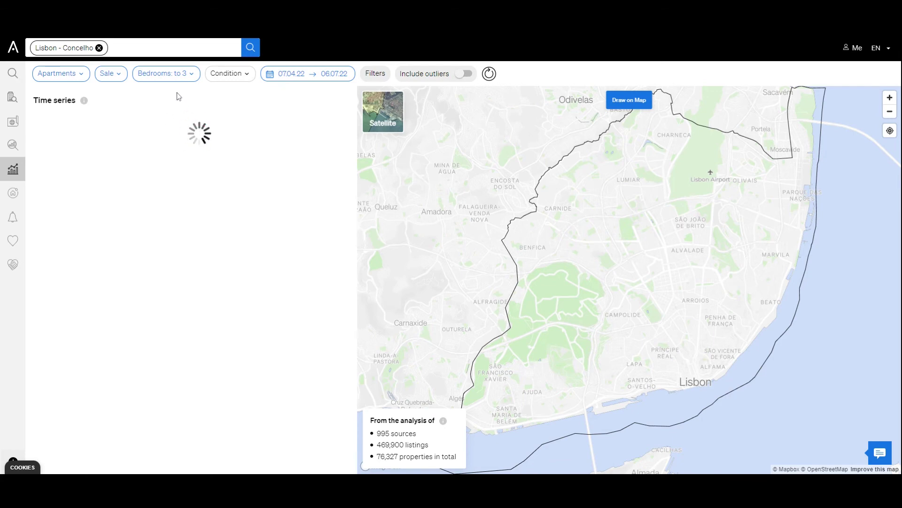
# - Scroll through the price change, new, sold/delisted and non-deduplicated listing charts
pyautogui.scroll(-1, 187, 195)
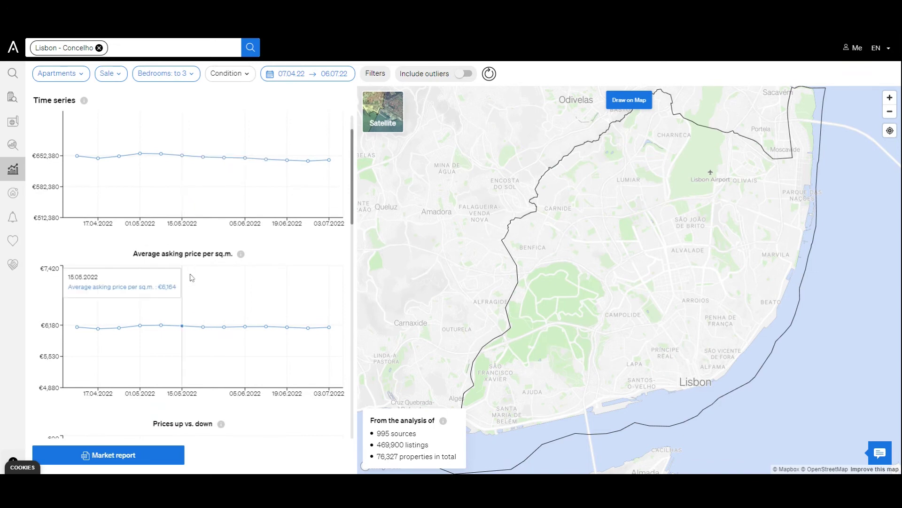
pyautogui.scroll(-2, 193, 306)
pyautogui.scroll(-1, 228, 378)
pyautogui.scroll(-6, 229, 378)
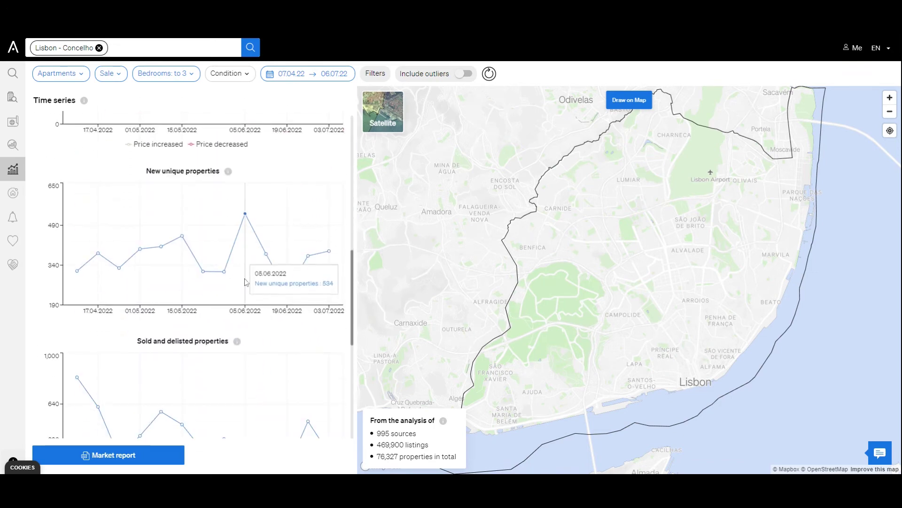
pyautogui.scroll(-3, 282, 388)
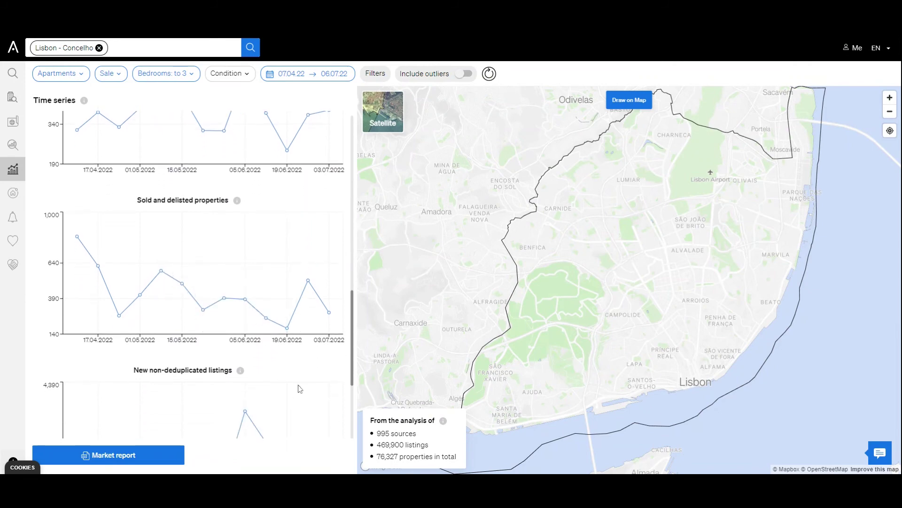
pyautogui.scroll(-3, 292, 376)
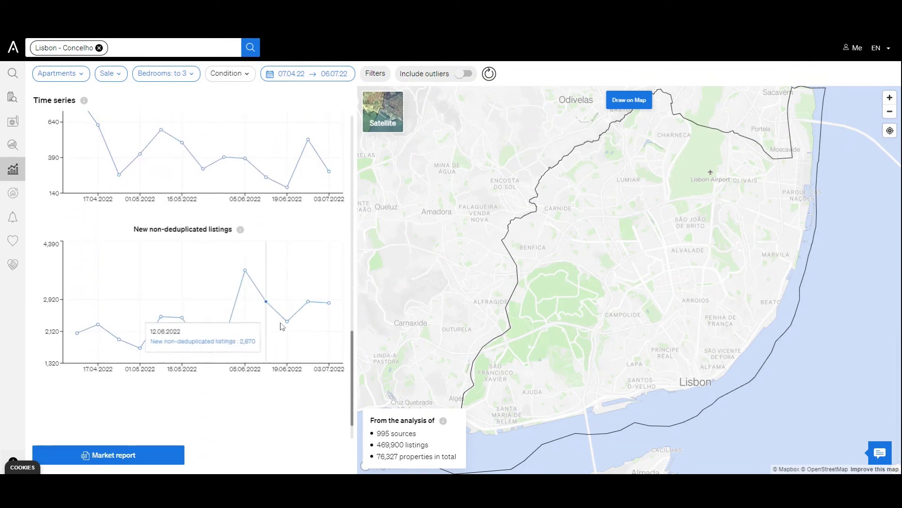
# - Generate the Market report PDF and scroll through its 19 pages in Chrome's viewer
pyautogui.click(135, 459)
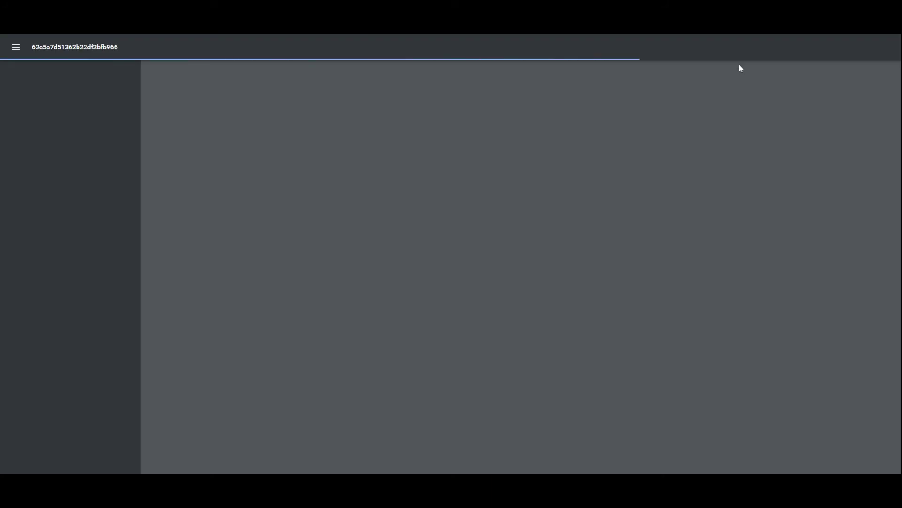
pyautogui.scroll(-8, 899, 97)
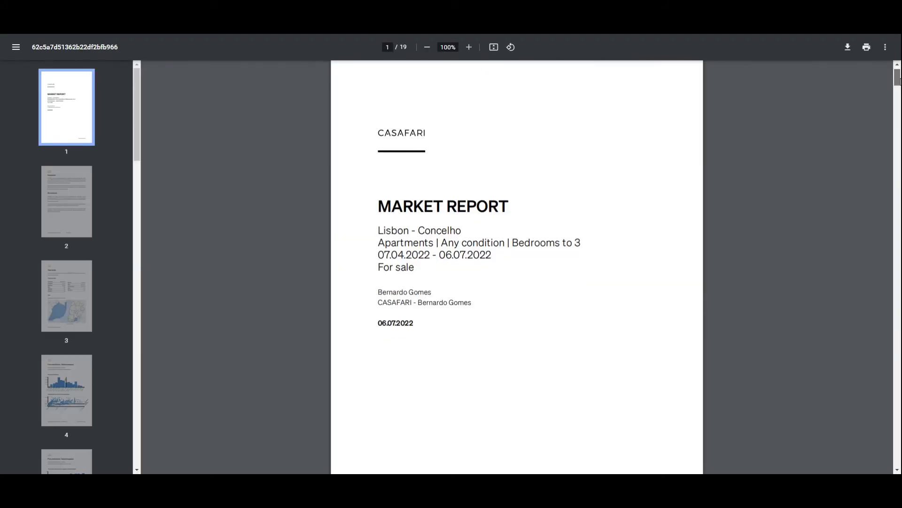
pyautogui.moveTo(898, 97); pyautogui.dragTo(890, 232)
pyautogui.moveTo(890, 255); pyautogui.dragTo(898, 457)
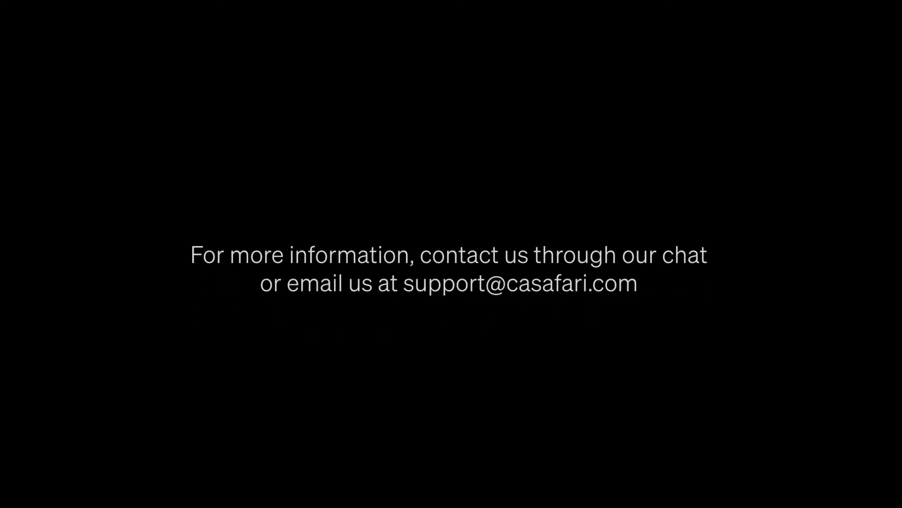